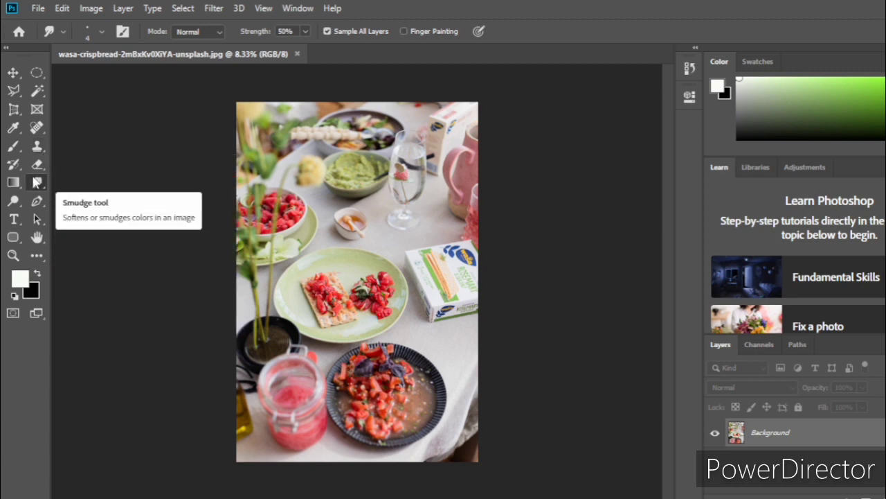
Step: Activate the Move tool and convert the locked Background into a regular layer with the default settings
right_click(38, 182)
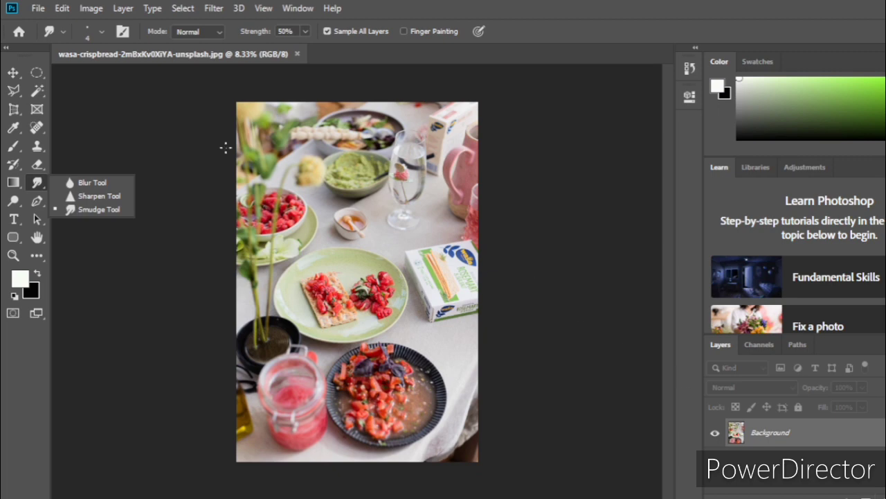
left_click(13, 73)
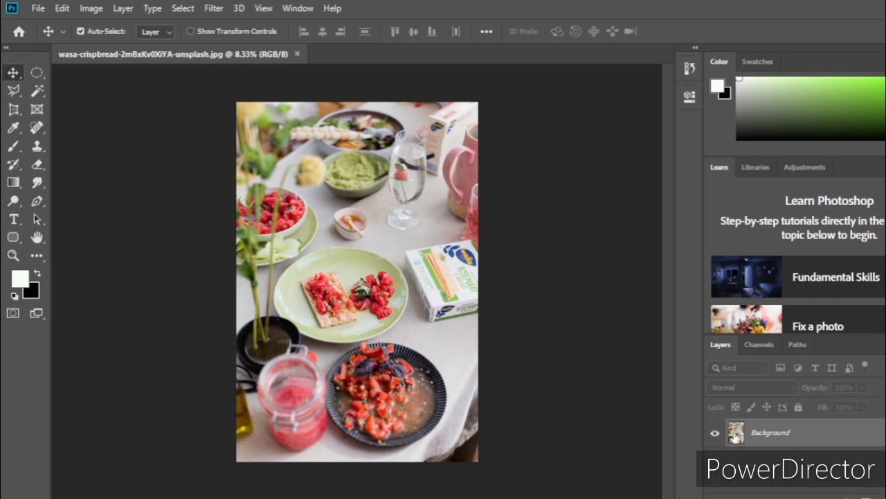
double_click(812, 438)
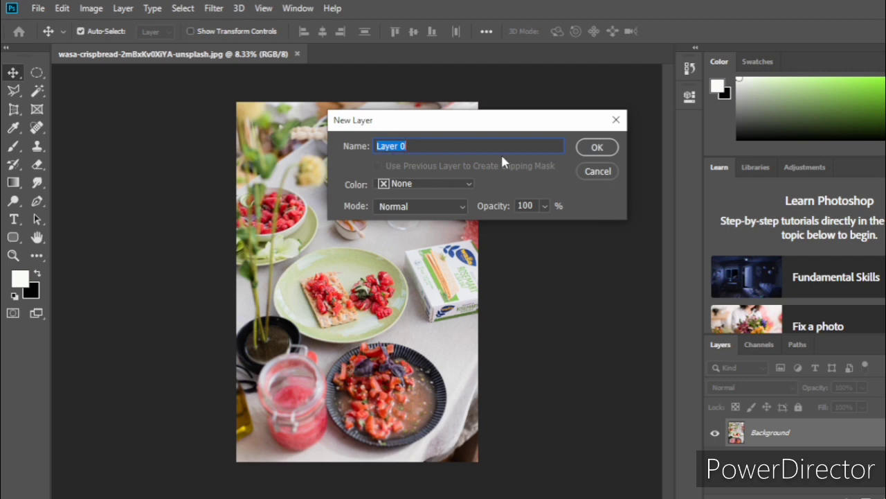
left_click(599, 148)
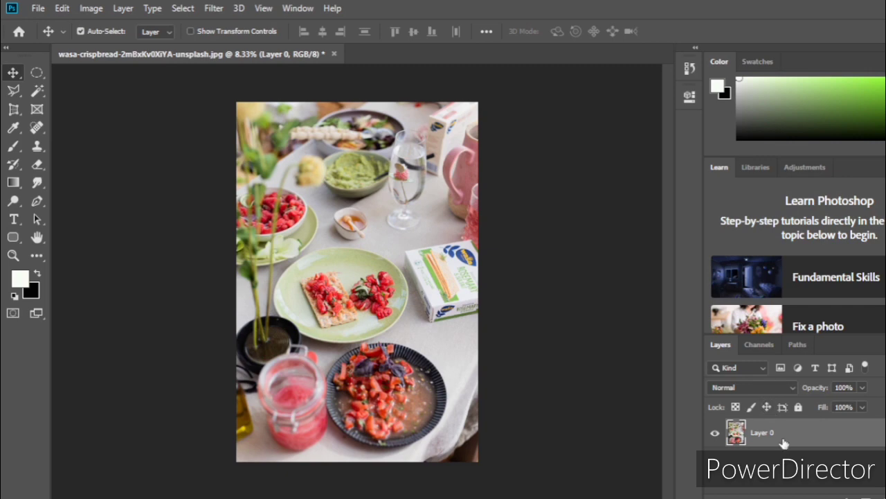
Step: Try erasing the upper part of the photo directly on the layer with the Eraser tool, and undo the strokes
left_click(36, 166)
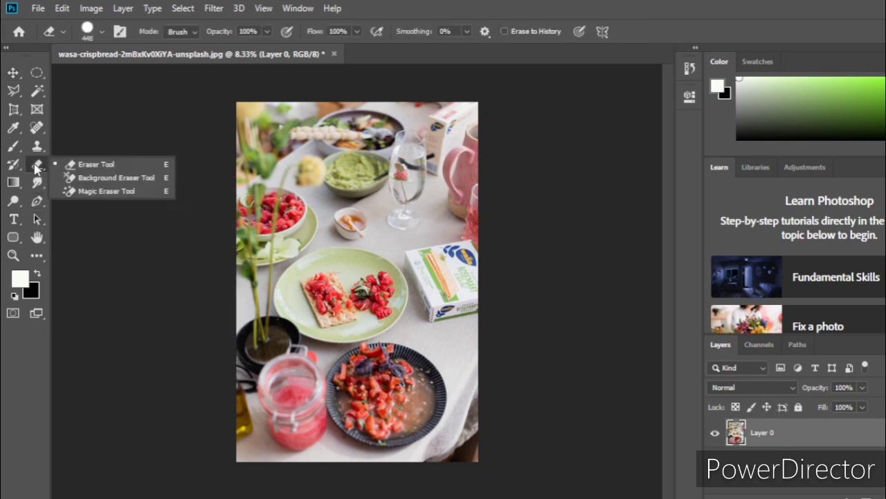
left_click(84, 165)
mouse_move(240, 119)
left_mouse_down()
mouse_move(265, 102)
mouse_move(311, 110)
mouse_move(249, 121)
mouse_move(240, 139)
mouse_move(406, 138)
mouse_move(477, 131)
mouse_move(473, 108)
mouse_move(326, 116)
mouse_move(323, 109)
mouse_move(344, 115)
mouse_move(261, 153)
mouse_move(238, 152)
mouse_move(481, 152)
mouse_move(237, 169)
mouse_move(479, 155)
left_mouse_up()
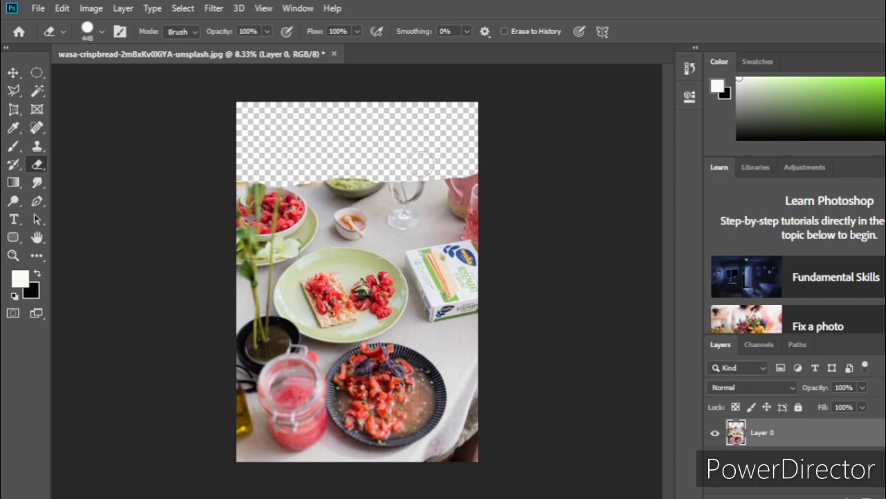
key("ctrl+z")
key("ctrl+z")
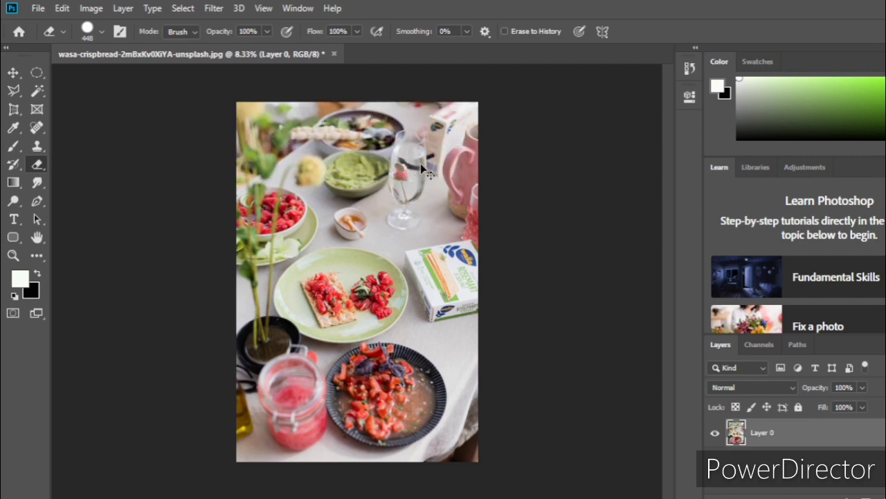
mouse_move(242, 109)
left_mouse_down()
mouse_move(246, 154)
mouse_move(462, 138)
mouse_move(489, 150)
mouse_move(443, 140)
mouse_move(278, 141)
mouse_move(255, 131)
mouse_move(261, 117)
mouse_move(385, 97)
mouse_move(227, 111)
mouse_move(252, 106)
mouse_move(336, 122)
mouse_move(475, 113)
mouse_move(312, 131)
mouse_move(492, 124)
mouse_move(467, 139)
mouse_move(298, 152)
mouse_move(387, 126)
mouse_move(440, 128)
mouse_move(488, 157)
mouse_move(246, 172)
left_mouse_up()
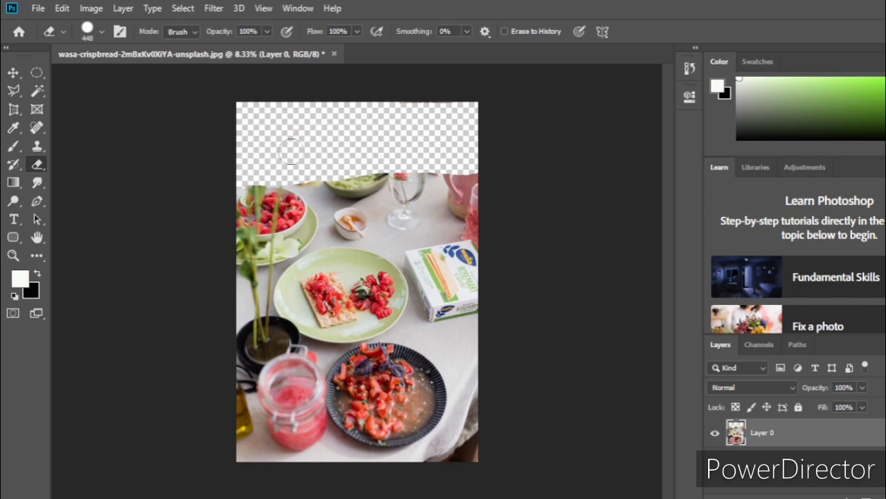
key("ctrl+z")
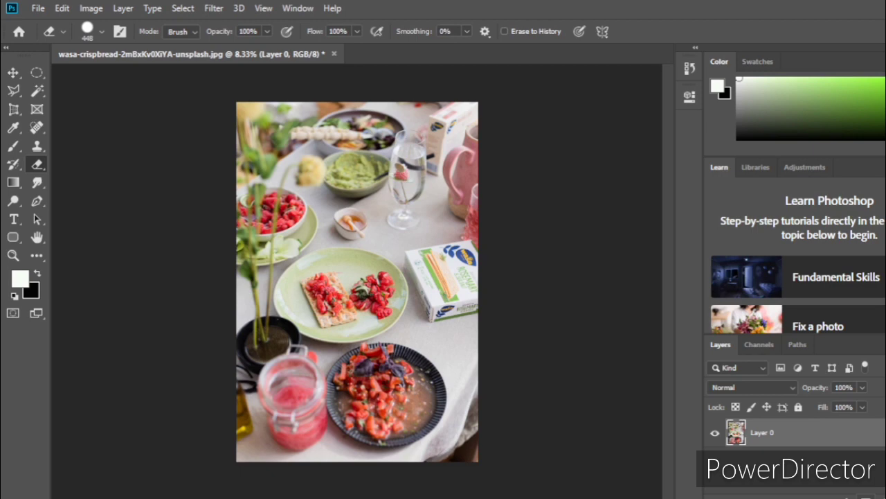
Step: Add a layer mask to Layer 0 and swap the colours so the foreground is white and the background black
left_click(866, 496)
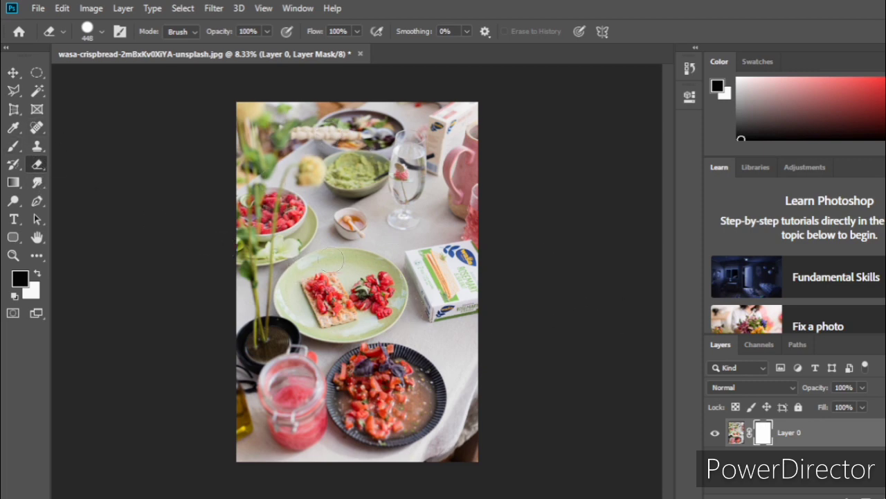
right_click(339, 311)
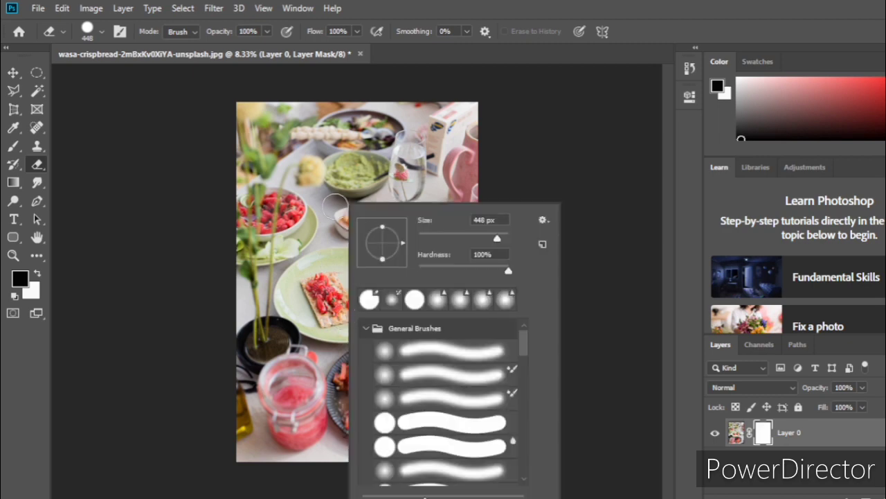
left_click(350, 201)
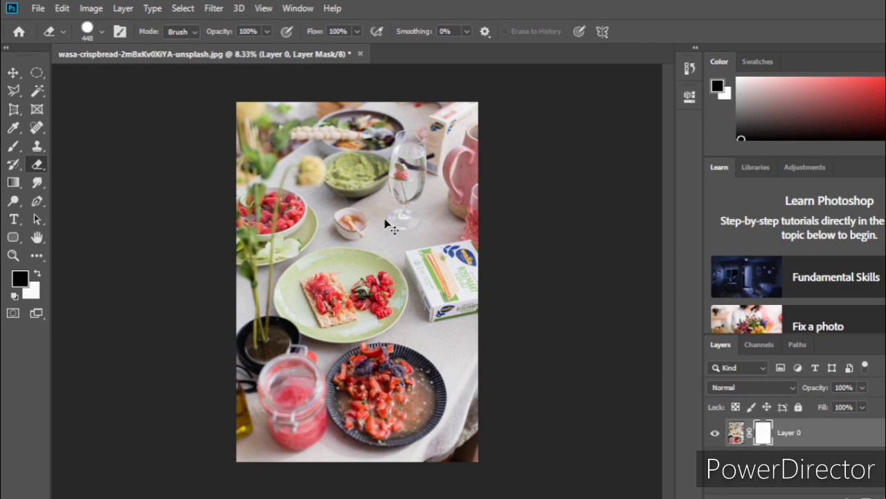
key("x")
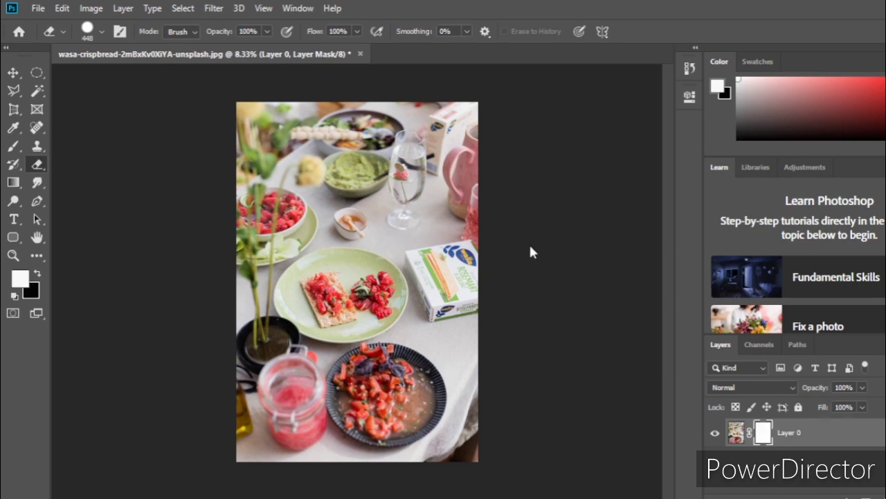
key("ctrl+shift+s")
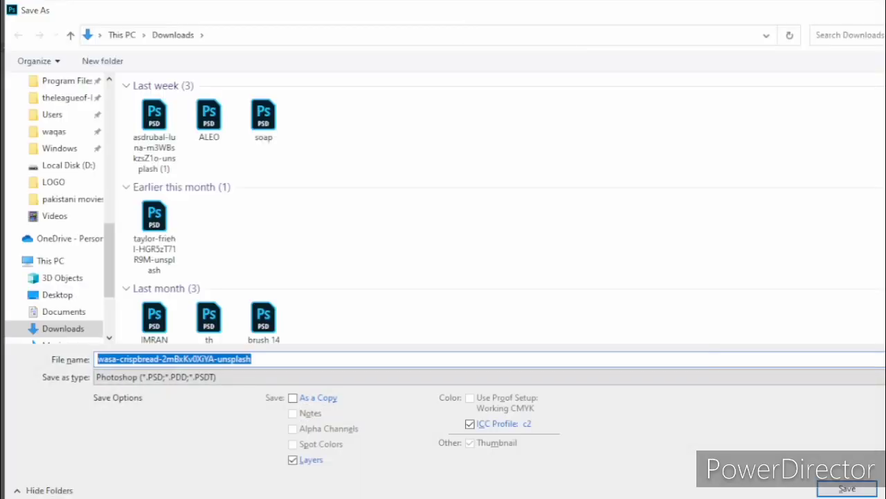
key("Escape")
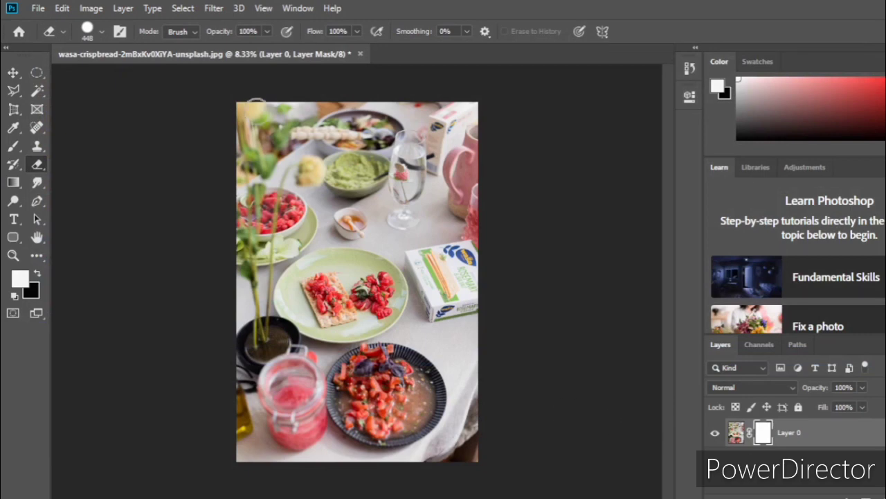
Step: Erase on the layer mask to hide everything around the green plate with the crispbread in the middle of the photo
mouse_move(256, 105)
left_mouse_down()
mouse_move(326, 119)
mouse_move(308, 112)
mouse_move(476, 107)
mouse_move(480, 150)
mouse_move(473, 159)
mouse_move(294, 173)
mouse_move(251, 160)
mouse_move(236, 134)
mouse_move(281, 130)
mouse_move(270, 149)
mouse_move(294, 148)
mouse_move(299, 131)
mouse_move(306, 145)
mouse_move(340, 137)
mouse_move(333, 156)
mouse_move(385, 135)
mouse_move(358, 130)
mouse_move(452, 128)
mouse_move(386, 138)
mouse_move(451, 143)
mouse_move(485, 159)
mouse_move(445, 178)
mouse_move(369, 184)
mouse_move(249, 184)
mouse_move(240, 173)
mouse_move(330, 188)
left_mouse_up()
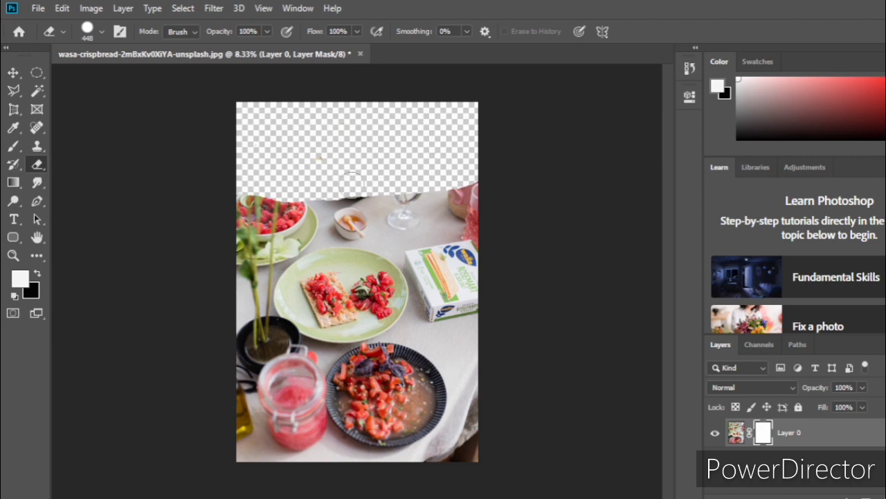
left_click_drag(407, 182, 470, 184)
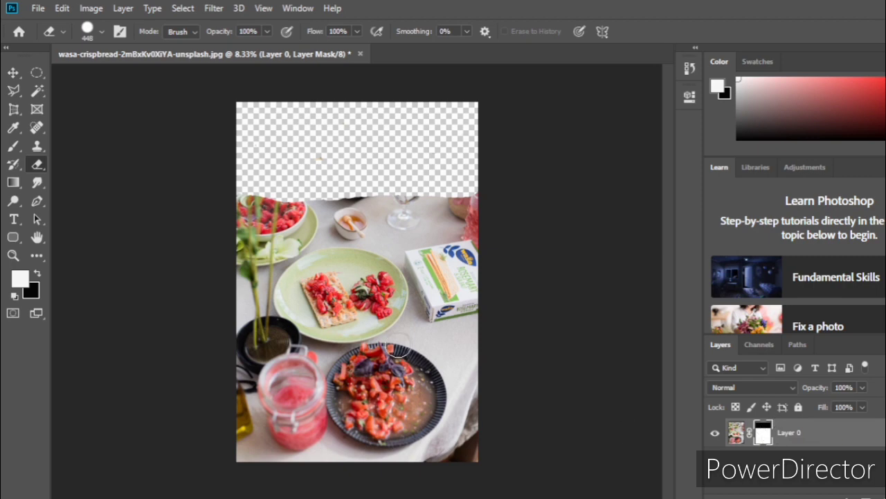
mouse_move(252, 189)
left_mouse_down()
mouse_move(242, 304)
mouse_move(259, 297)
mouse_move(262, 264)
mouse_move(271, 259)
mouse_move(266, 274)
mouse_move(290, 250)
mouse_move(334, 231)
mouse_move(394, 250)
mouse_move(421, 291)
mouse_move(411, 322)
mouse_move(353, 345)
mouse_move(282, 332)
mouse_move(262, 317)
mouse_move(237, 421)
mouse_move(243, 457)
mouse_move(333, 442)
mouse_move(421, 441)
mouse_move(471, 452)
mouse_move(478, 443)
mouse_move(468, 214)
mouse_move(456, 305)
mouse_move(455, 259)
mouse_move(449, 272)
mouse_move(441, 262)
mouse_move(443, 208)
mouse_move(433, 259)
mouse_move(402, 222)
mouse_move(415, 249)
left_mouse_up()
mouse_move(418, 214)
left_mouse_down()
mouse_move(337, 208)
mouse_move(294, 186)
mouse_move(270, 242)
mouse_move(486, 166)
mouse_move(386, 218)
mouse_move(410, 237)
mouse_move(418, 357)
mouse_move(443, 286)
mouse_move(449, 445)
mouse_move(423, 441)
mouse_move(480, 305)
mouse_move(393, 424)
mouse_move(457, 365)
mouse_move(469, 319)
mouse_move(328, 448)
mouse_move(426, 297)
mouse_move(368, 408)
mouse_move(393, 405)
mouse_move(361, 428)
mouse_move(441, 418)
mouse_move(281, 423)
mouse_move(408, 356)
mouse_move(283, 464)
mouse_move(331, 422)
mouse_move(387, 348)
mouse_move(191, 476)
mouse_move(332, 382)
mouse_move(247, 409)
mouse_move(325, 370)
mouse_move(270, 379)
mouse_move(318, 357)
mouse_move(269, 366)
mouse_move(280, 340)
mouse_move(269, 364)
mouse_move(263, 322)
left_mouse_up()
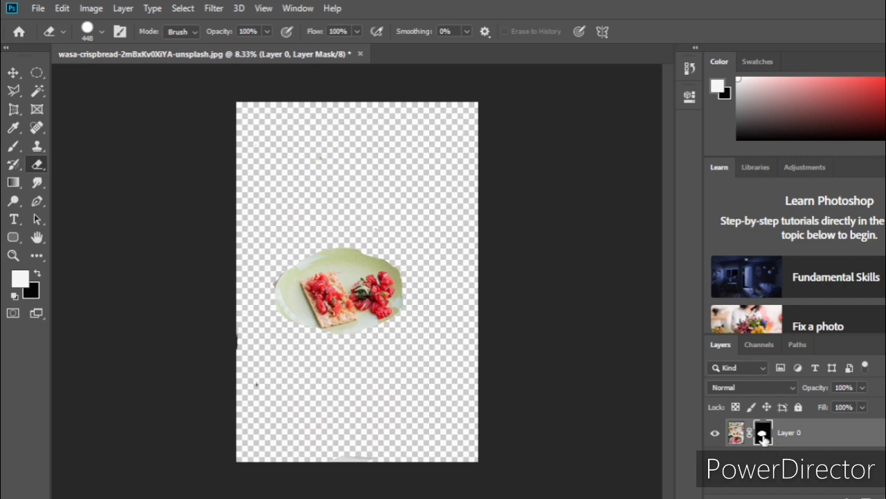
Step: Set the foreground colour to near-black 020202 and the background colour to near-white faf7f7 for the Eraser
left_click(24, 284)
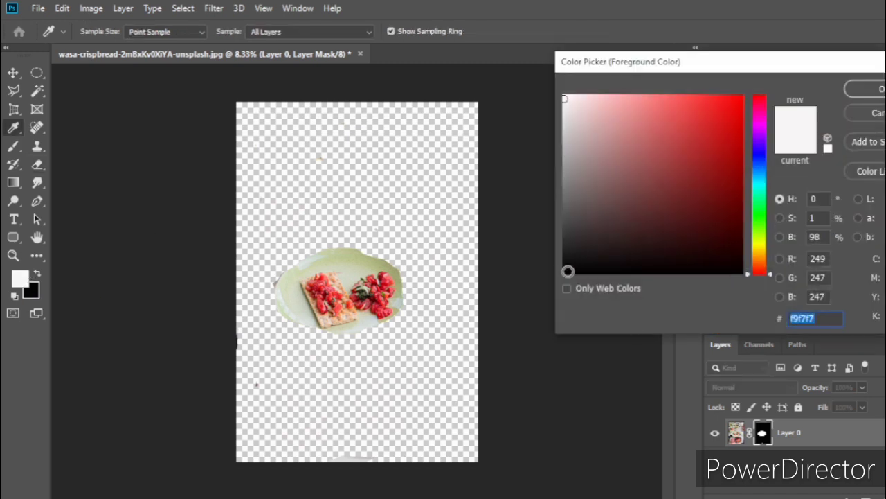
left_click(565, 273)
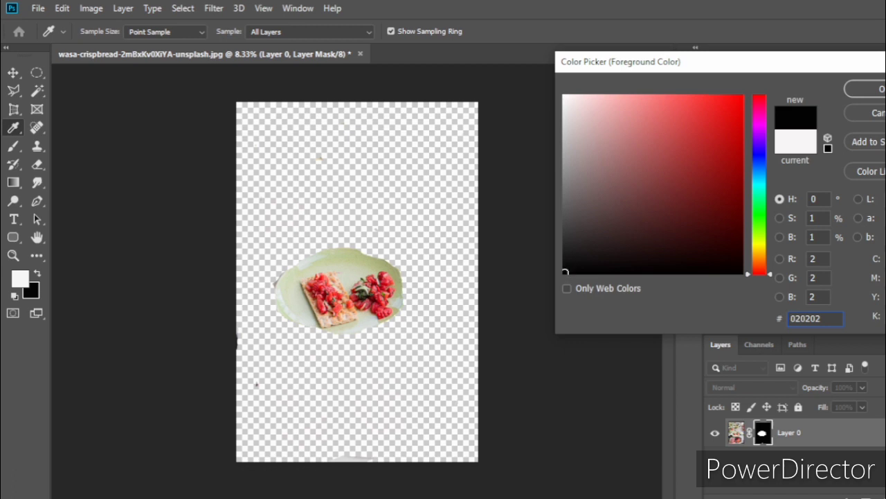
key("Return")
key("e")
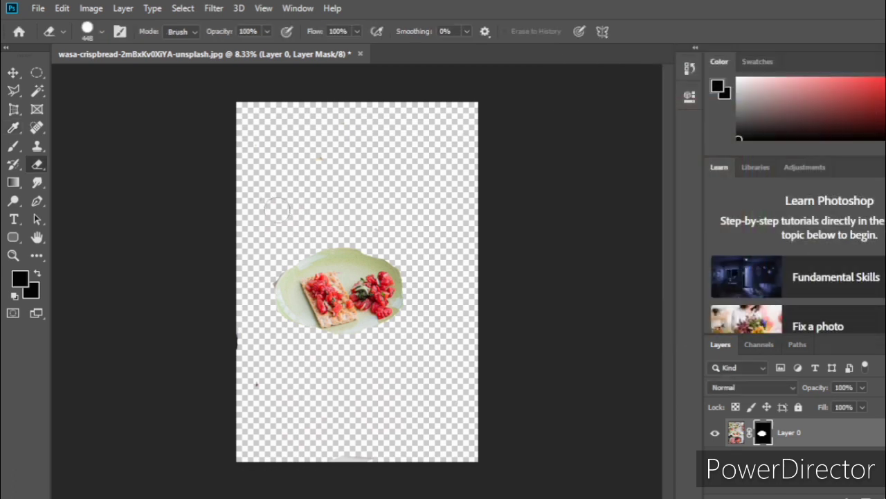
left_click(30, 287)
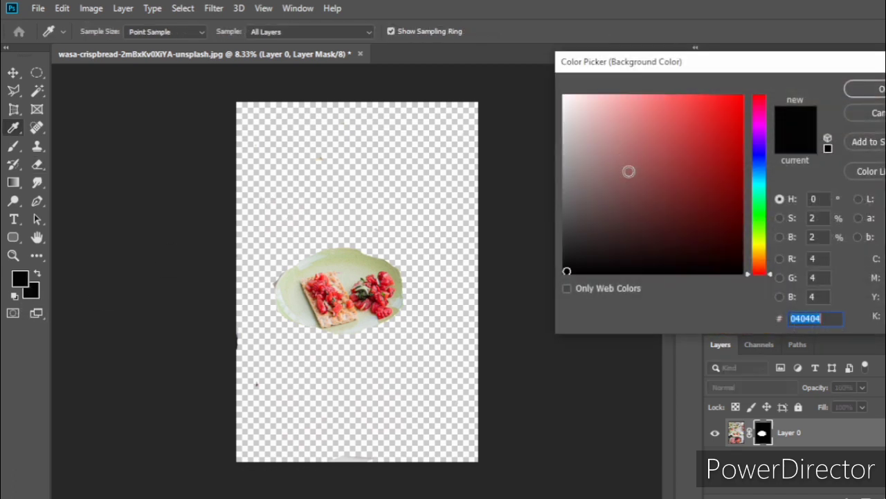
left_click(565, 98)
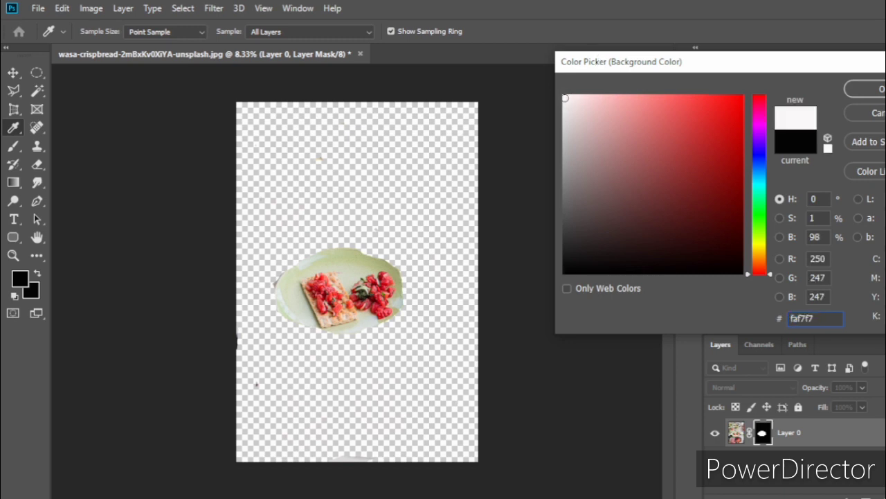
key("Return")
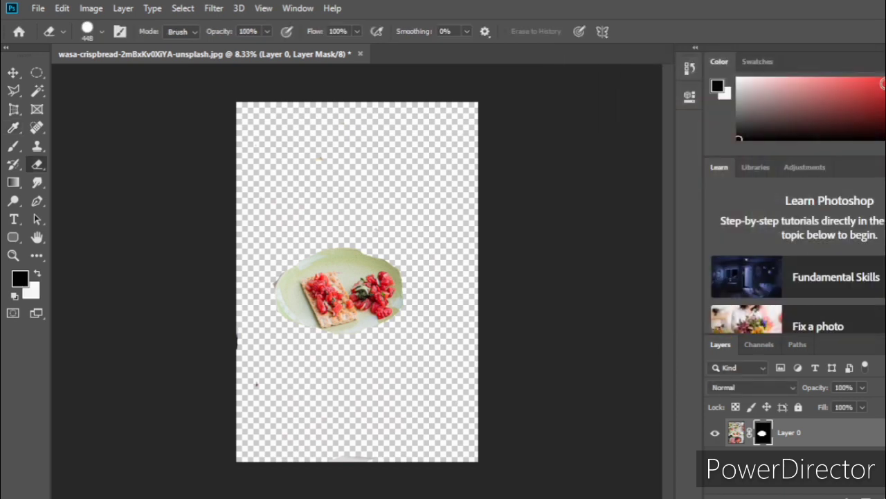
Step: Bring back the hidden photo areas by erasing over them on the layer mask, and switch to the Elliptical Marquee tool
mouse_move(244, 121)
left_mouse_down()
mouse_move(272, 122)
mouse_move(223, 183)
mouse_move(371, 99)
mouse_move(304, 131)
mouse_move(353, 107)
mouse_move(392, 121)
mouse_move(333, 131)
mouse_move(455, 111)
mouse_move(482, 120)
mouse_move(304, 167)
mouse_move(248, 194)
mouse_move(237, 204)
mouse_move(239, 275)
mouse_move(253, 252)
mouse_move(241, 231)
mouse_move(367, 171)
mouse_move(291, 219)
left_mouse_up()
mouse_move(380, 176)
left_mouse_down()
mouse_move(324, 206)
mouse_move(439, 177)
mouse_move(389, 203)
mouse_move(244, 244)
mouse_move(250, 256)
mouse_move(290, 220)
mouse_move(248, 313)
mouse_move(283, 272)
mouse_move(253, 319)
mouse_move(251, 377)
mouse_move(242, 353)
mouse_move(244, 469)
mouse_move(381, 452)
mouse_move(470, 460)
mouse_move(473, 156)
mouse_move(452, 431)
mouse_move(443, 428)
mouse_move(449, 210)
mouse_move(336, 216)
mouse_move(288, 242)
mouse_move(434, 225)
mouse_move(350, 225)
mouse_move(421, 227)
mouse_move(361, 237)
mouse_move(426, 267)
mouse_move(385, 242)
mouse_move(436, 299)
mouse_move(413, 395)
mouse_move(415, 429)
mouse_move(450, 371)
mouse_move(436, 415)
mouse_move(406, 366)
mouse_move(389, 447)
mouse_move(408, 402)
mouse_move(423, 315)
mouse_move(412, 277)
mouse_move(390, 400)
mouse_move(334, 441)
mouse_move(277, 434)
mouse_move(445, 398)
mouse_move(337, 402)
mouse_move(260, 439)
mouse_move(255, 351)
mouse_move(265, 346)
mouse_move(264, 305)
mouse_move(269, 381)
mouse_move(271, 367)
mouse_move(392, 385)
mouse_move(280, 391)
left_mouse_up()
mouse_move(427, 367)
left_mouse_down()
mouse_move(356, 370)
mouse_move(293, 348)
mouse_move(286, 333)
mouse_move(308, 343)
mouse_move(412, 322)
mouse_move(370, 359)
mouse_move(353, 357)
mouse_move(402, 333)
mouse_move(354, 352)
mouse_move(414, 279)
left_mouse_up()
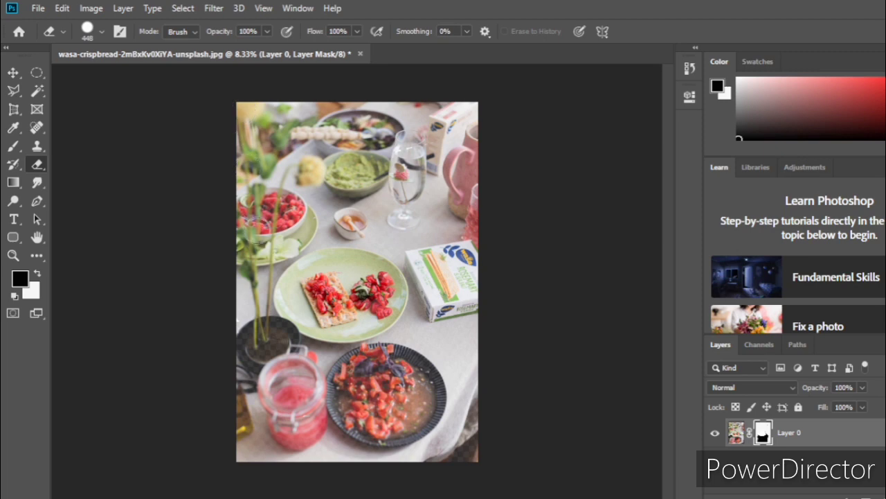
mouse_move(260, 225)
left_mouse_down()
mouse_move(361, 156)
mouse_move(386, 168)
left_mouse_up()
left_click(37, 73)
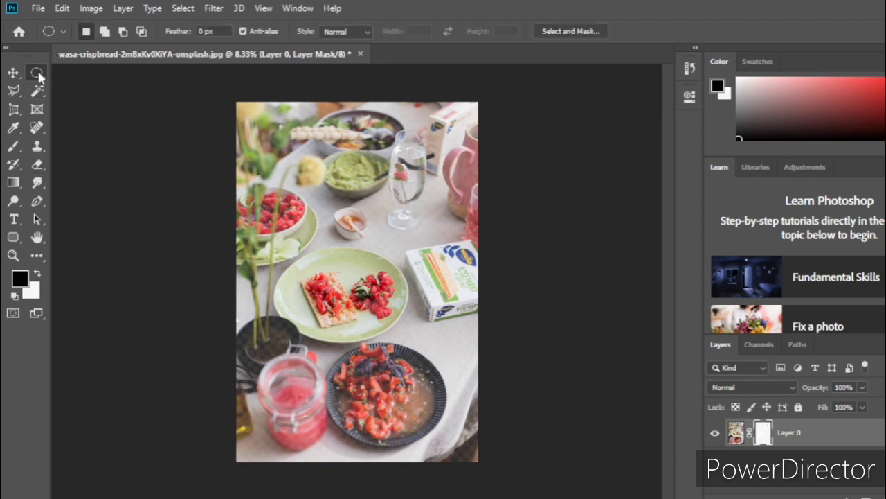